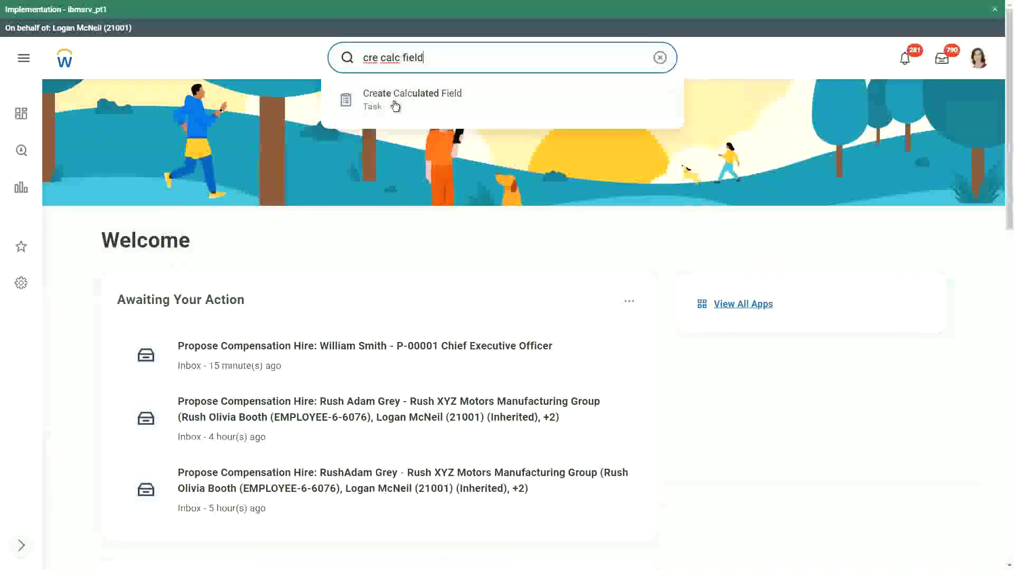
- Start creating a calculated field and name it CF-WW-Eval Exp-Test
left_click(394, 101)
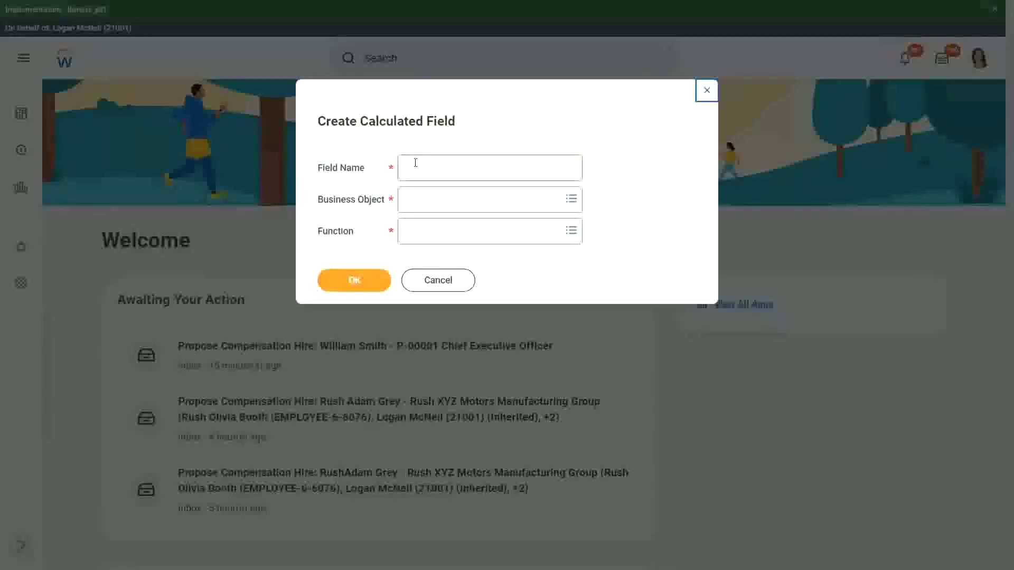
left_click(416, 163)
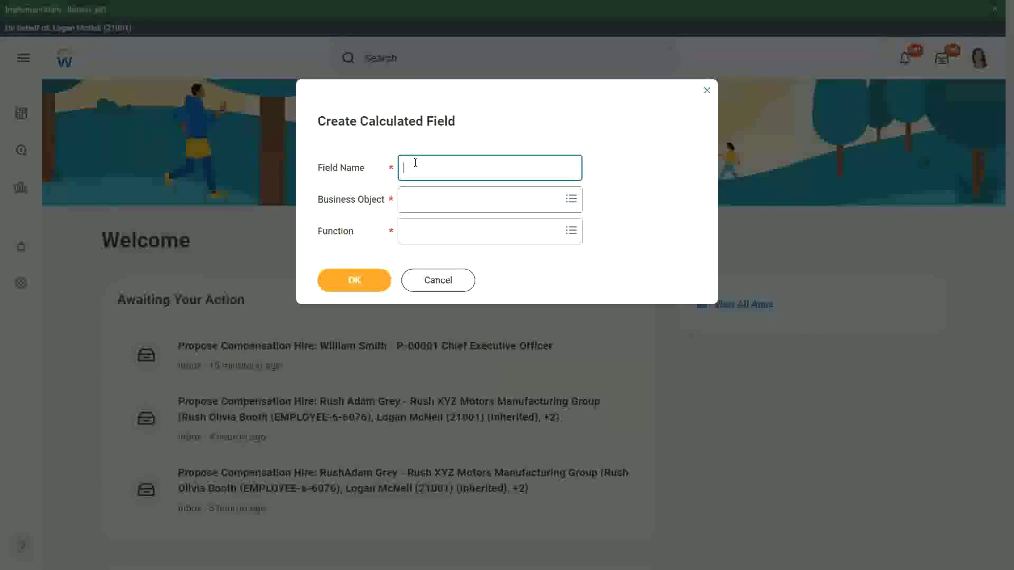
type("CF-WW-")
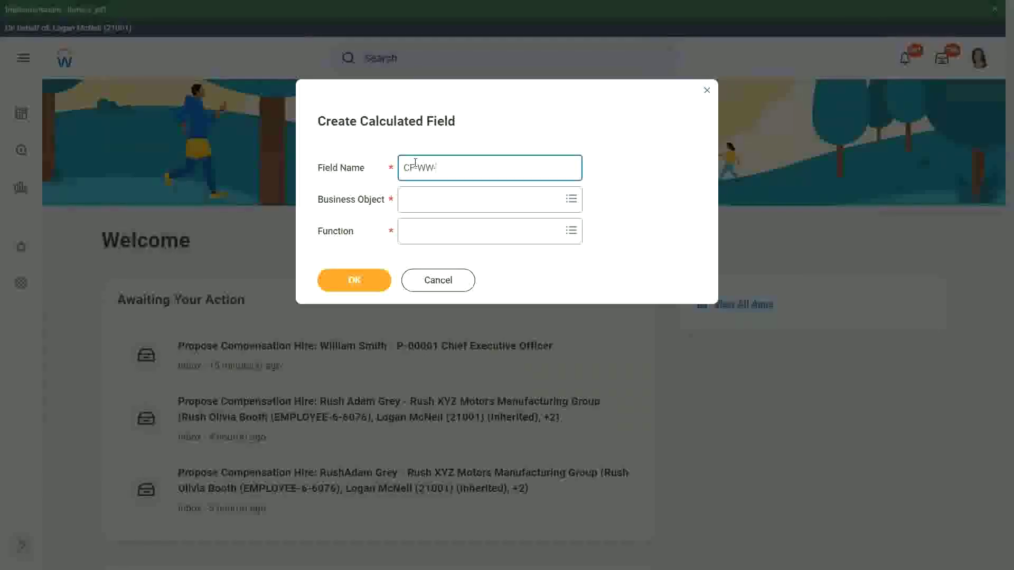
type("Eval Exp")
key("BackSpace")
type("-")
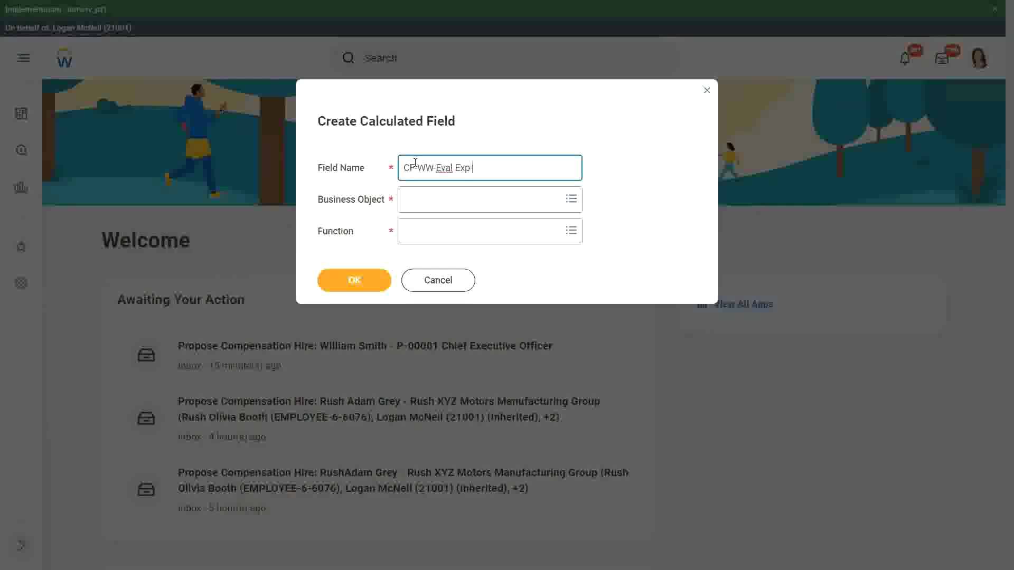
type("Test")
key("Tab")
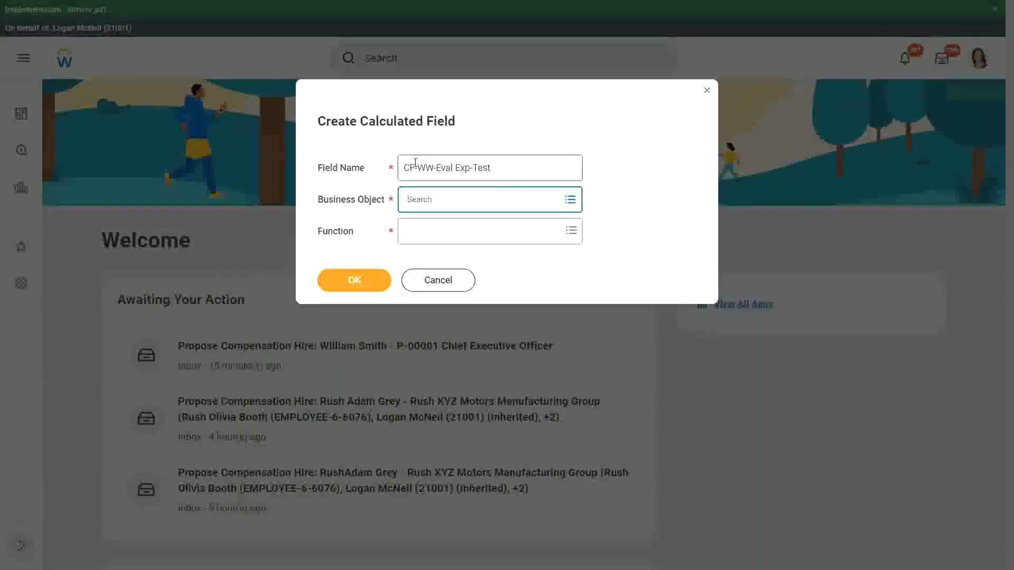
- Set the business object to Worker and the function to Evaluate Expression, and continue to the calculation setup
type("worker")
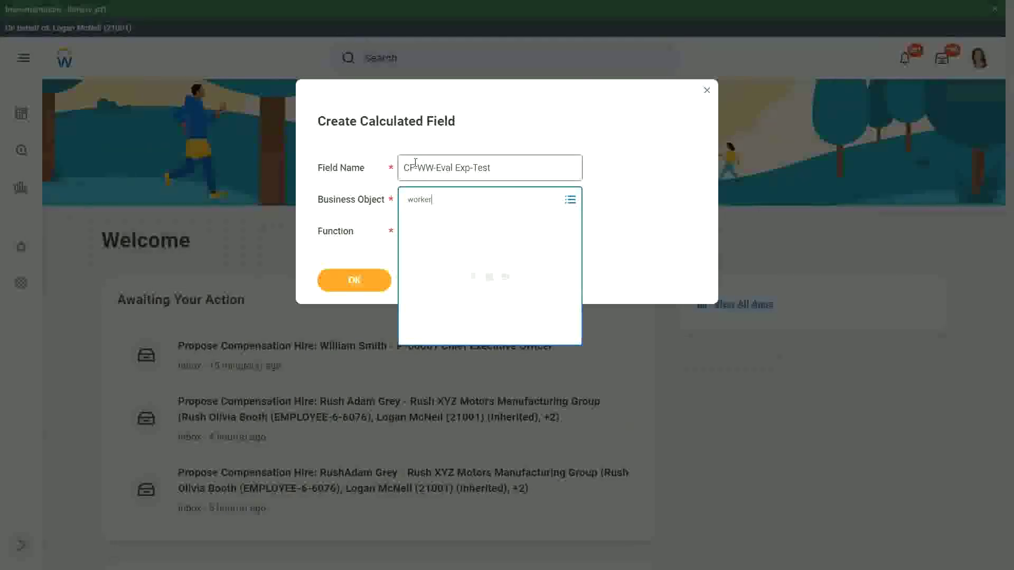
key("Return")
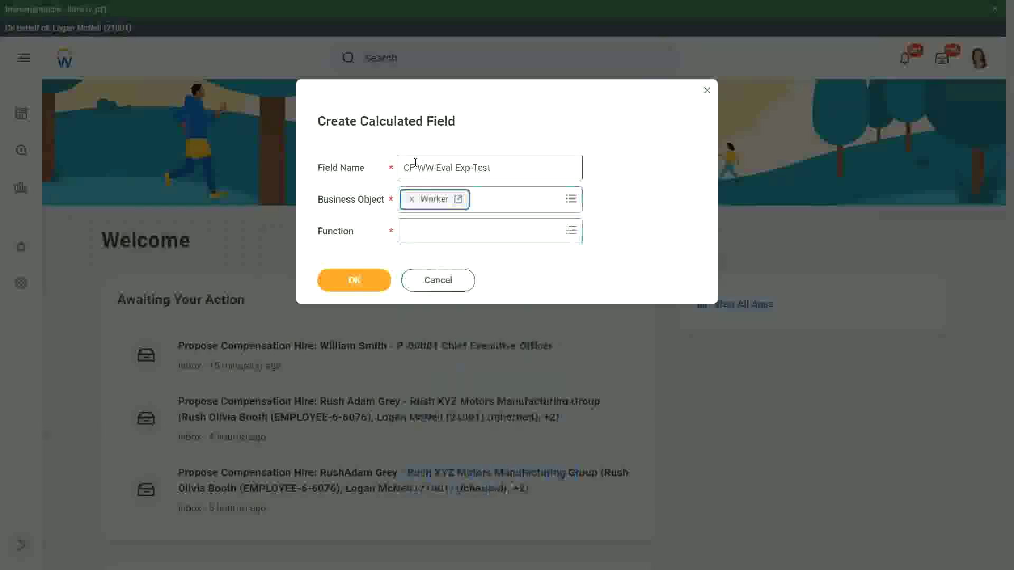
key("Tab")
type("eva")
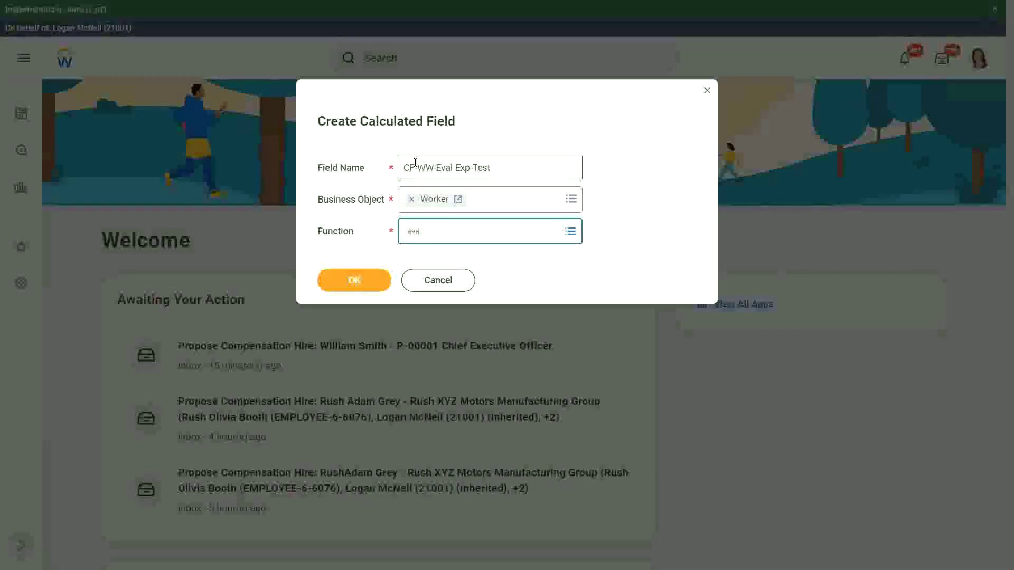
type("l exp")
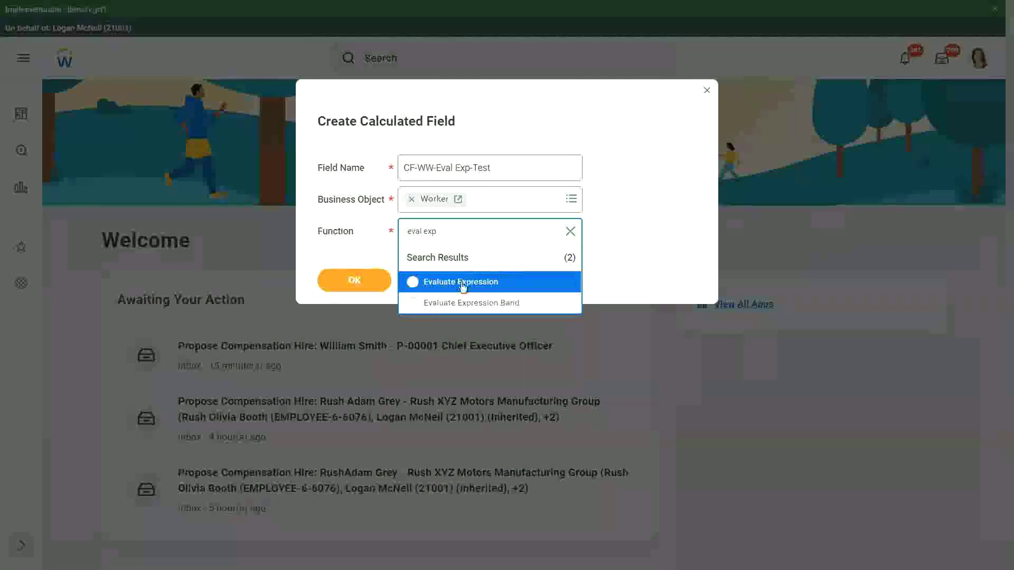
left_click(463, 287)
left_click(360, 278)
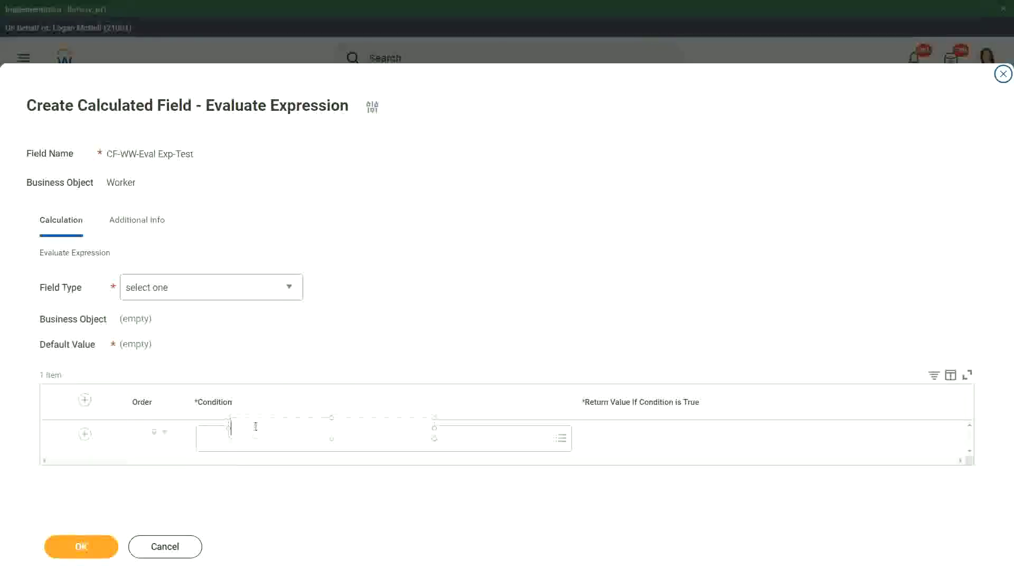
- Place the on-screen annotation "Boolean or a T/F field" over the first row's Condition field
left_click_drag(260, 416, 235, 427)
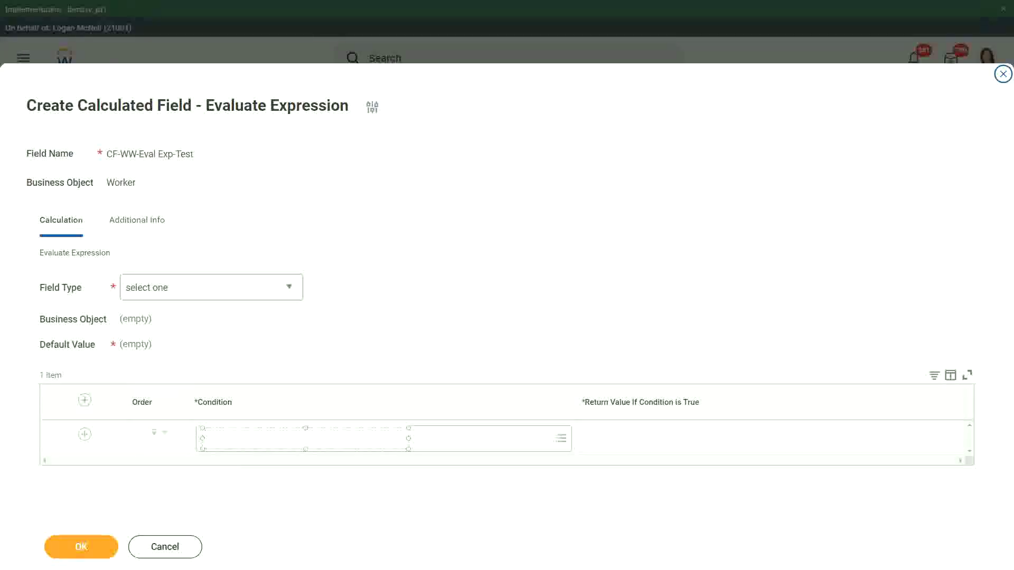
type("Boolean or a T")
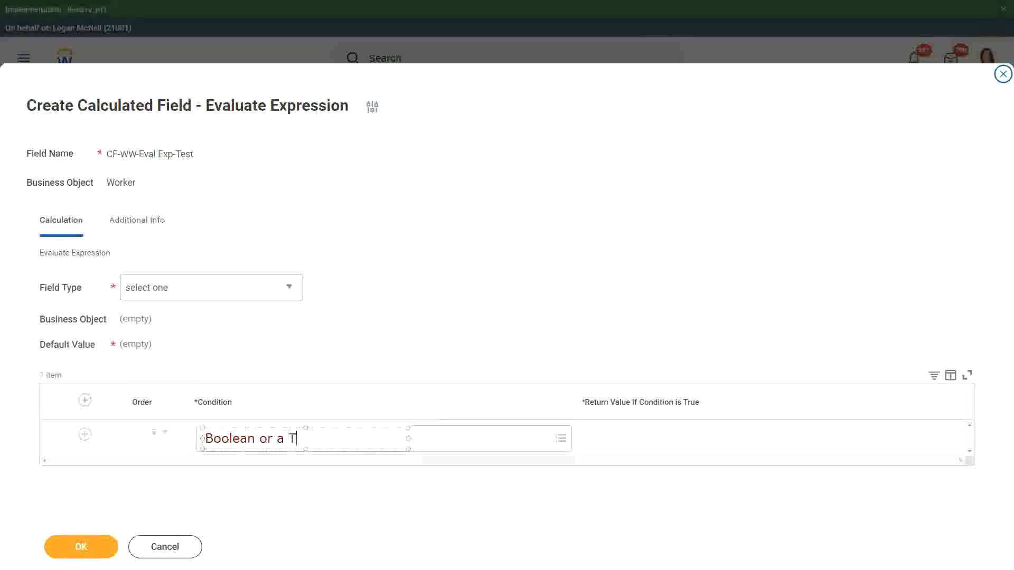
type("/F field")
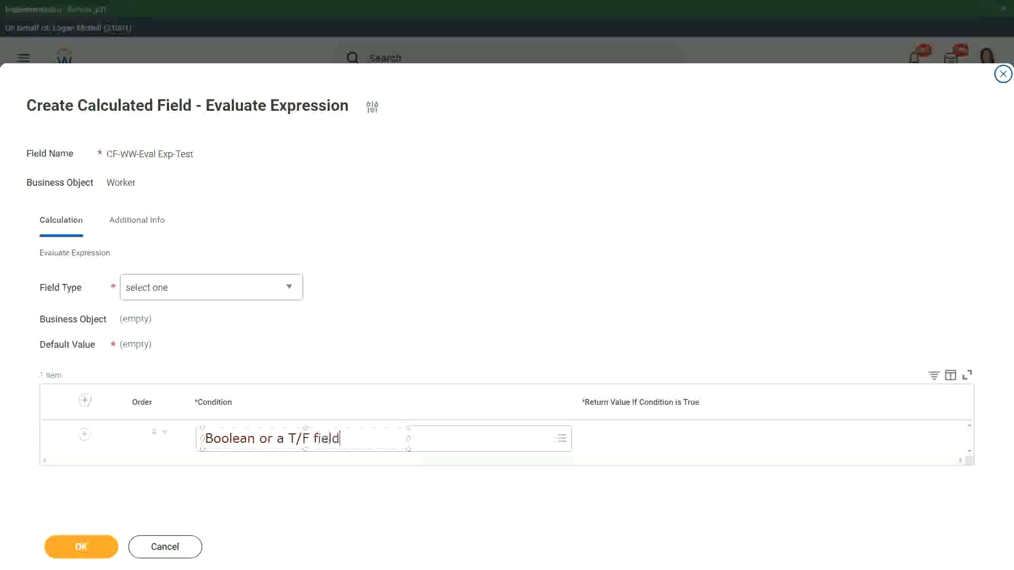
left_click(357, 333)
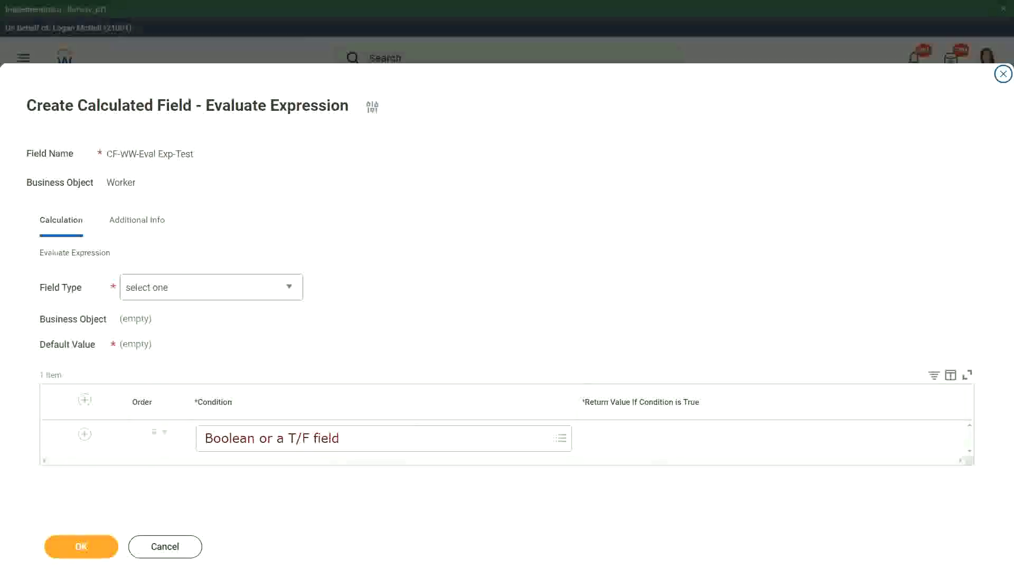
- Annotate the first row's return value cell with "Another Calc Field that gives the result" and widen the note to one line
left_click(591, 440)
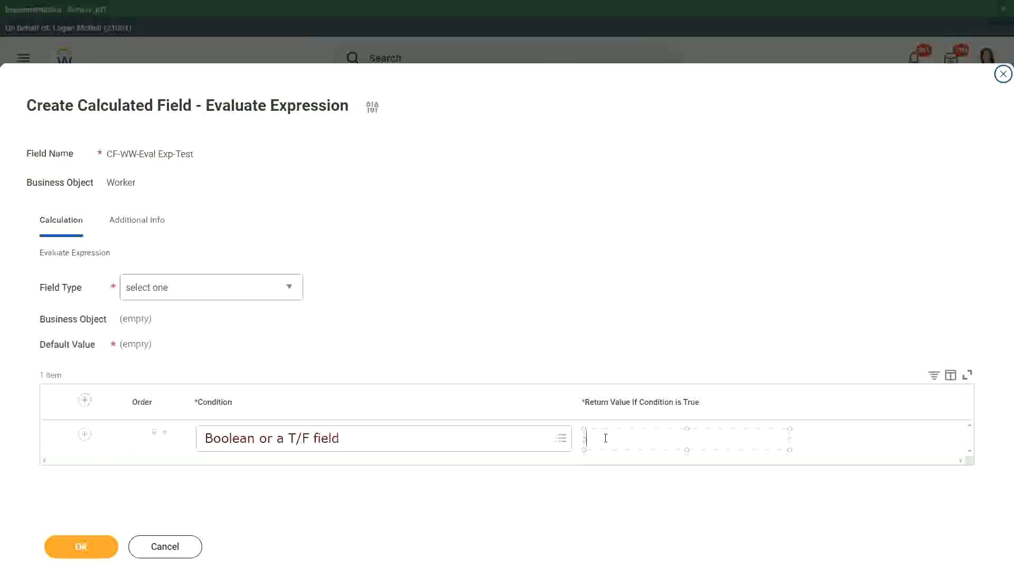
type("An")
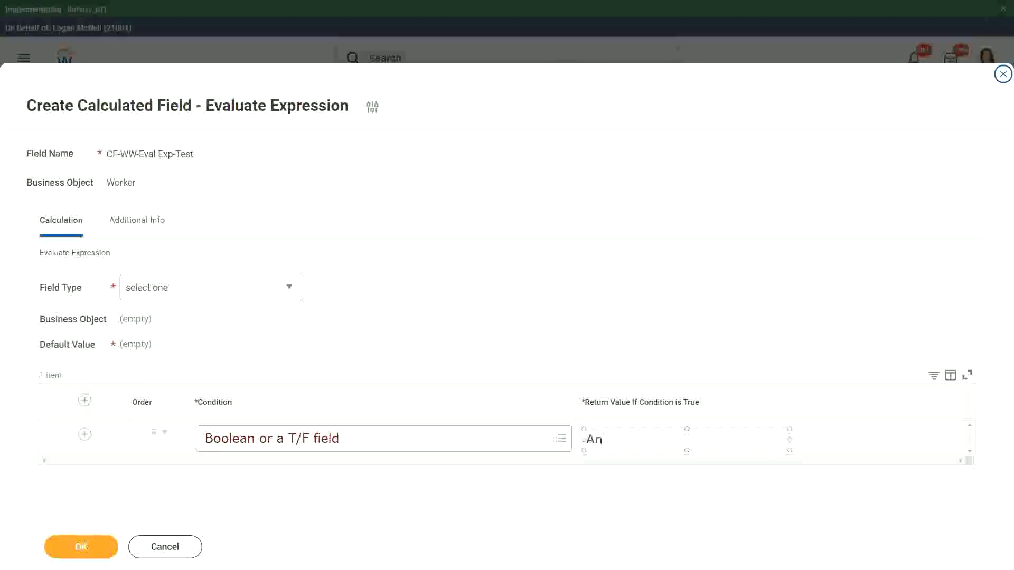
type("other Calc Field tha")
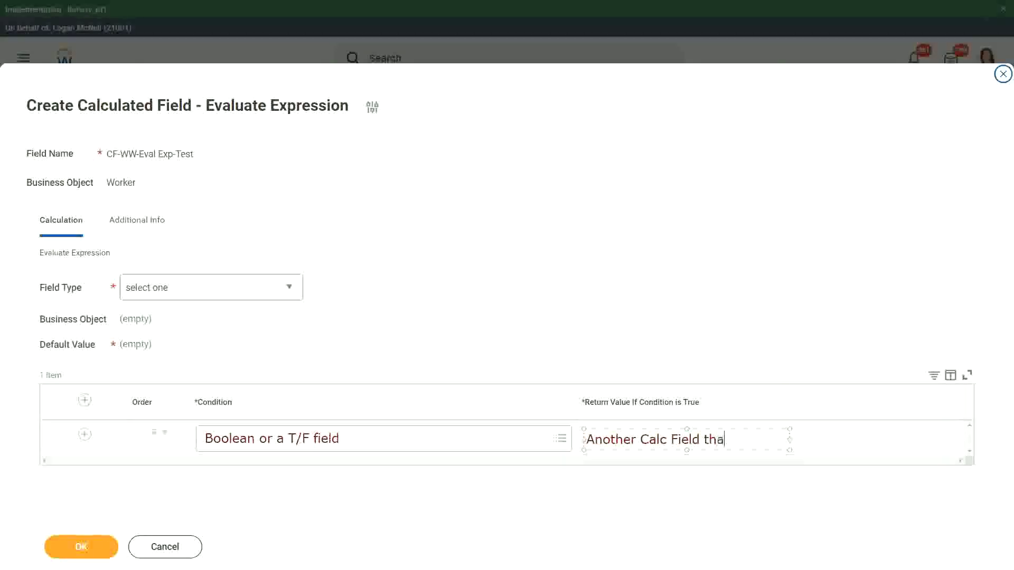
type("t gives the nesult")
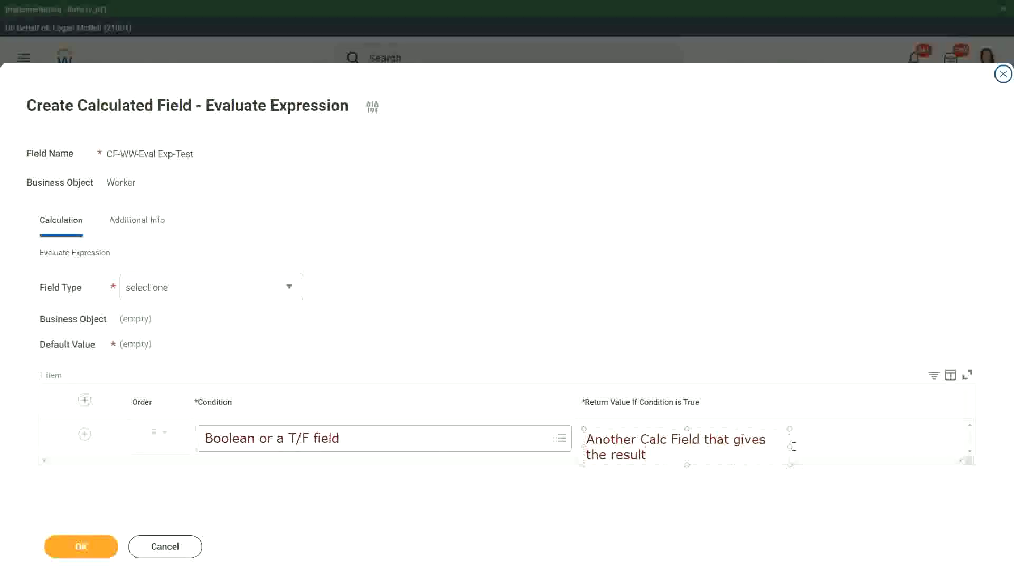
left_click_drag(787, 445, 891, 438)
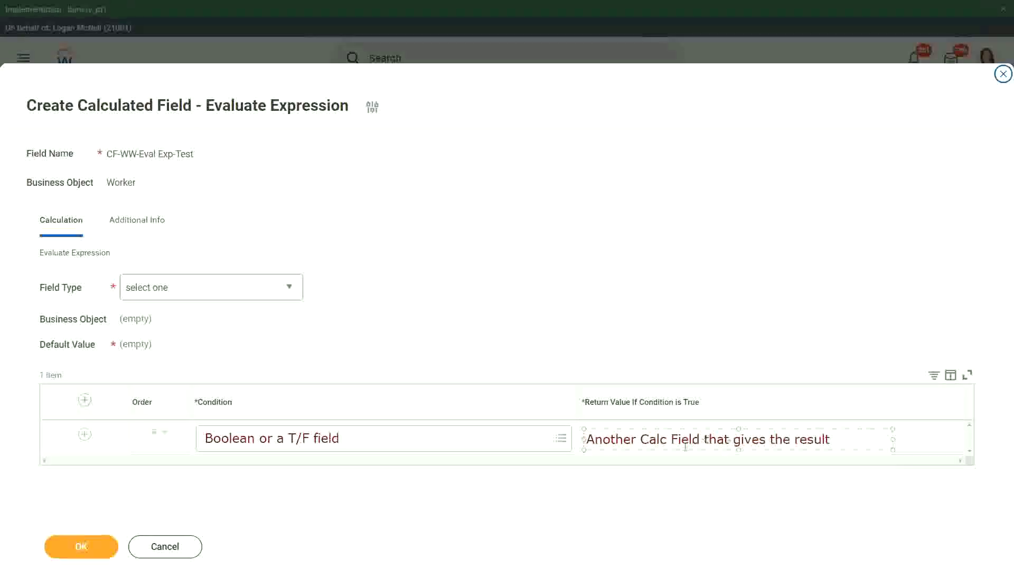
left_click(566, 491)
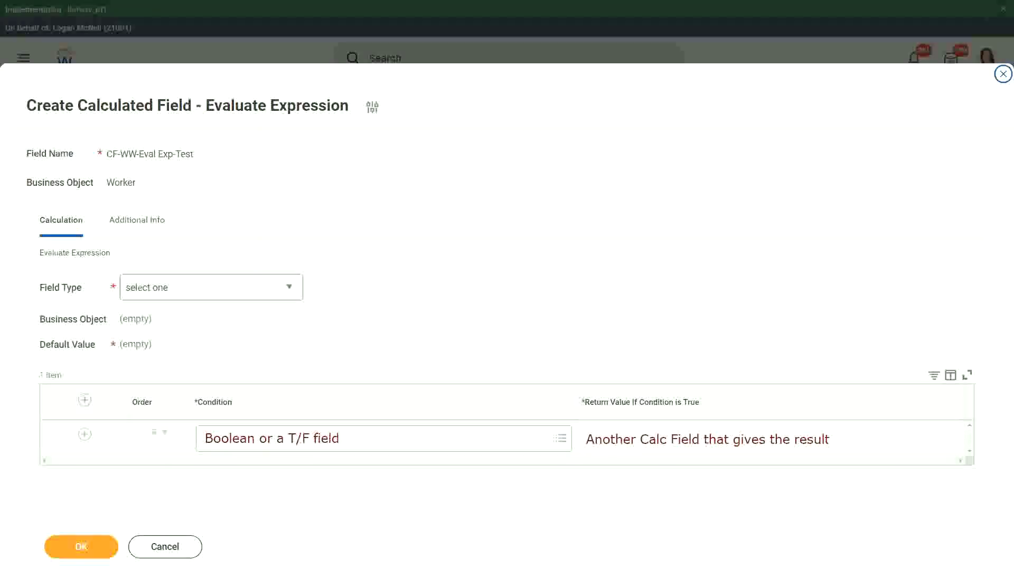
- Review the available field types and set the calculated field's type to Text
left_click(292, 286)
key("Escape")
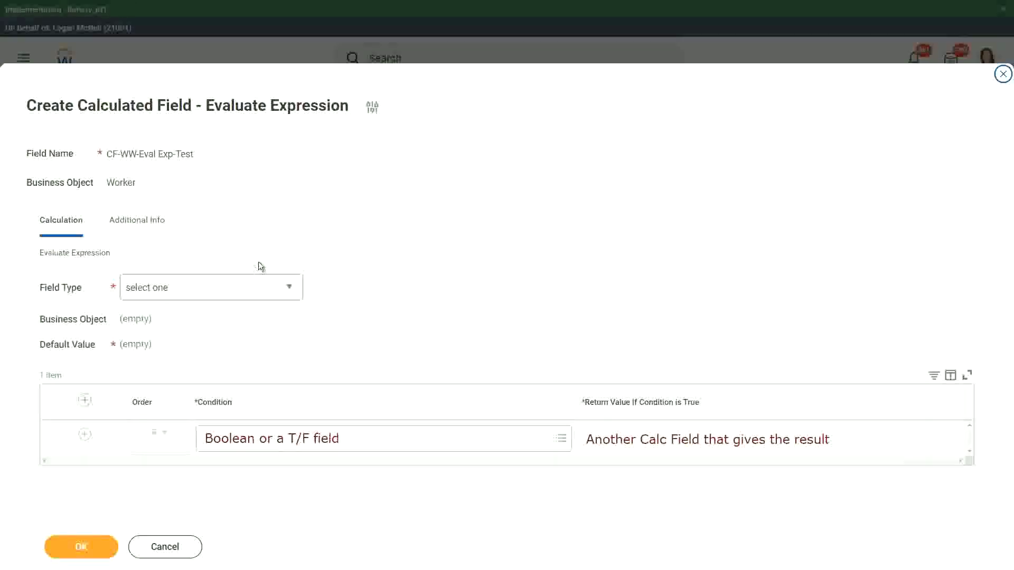
left_click(290, 287)
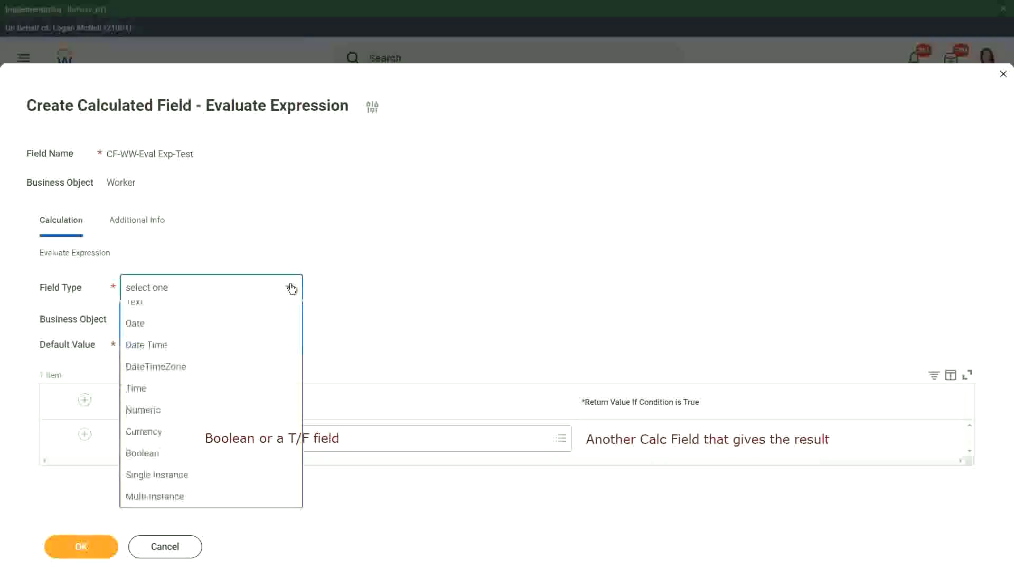
left_click(290, 287)
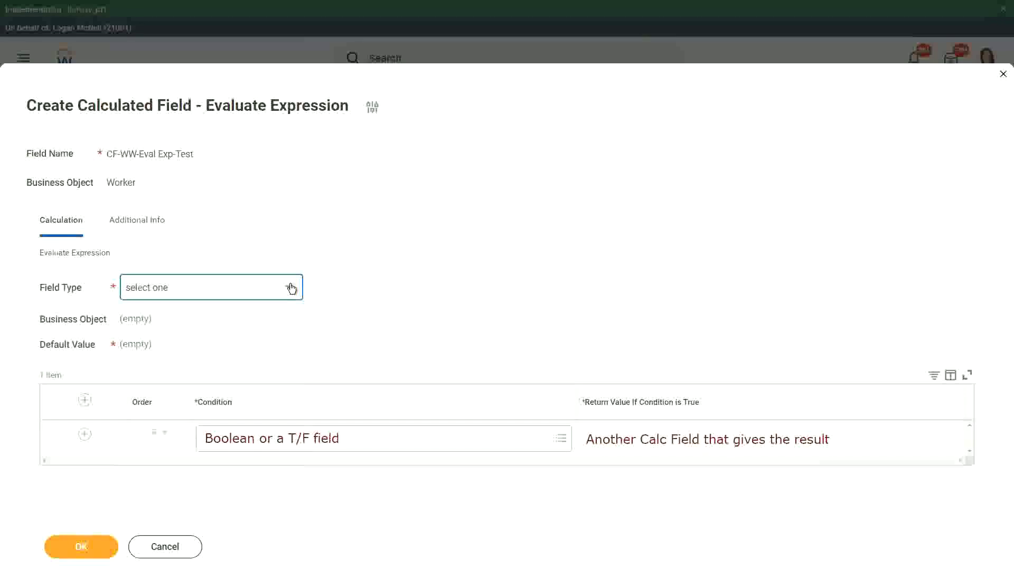
left_click(292, 288)
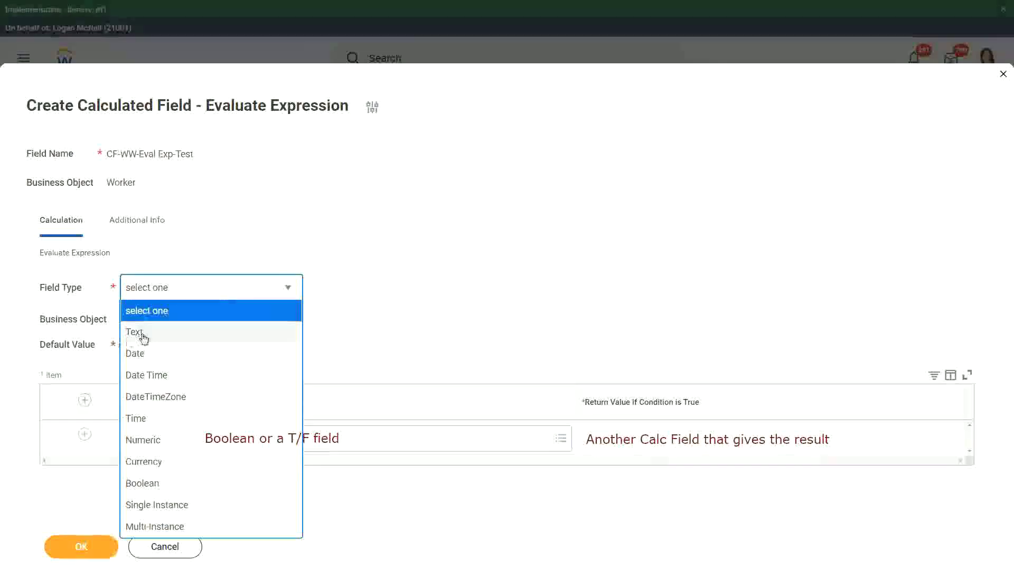
left_click(143, 334)
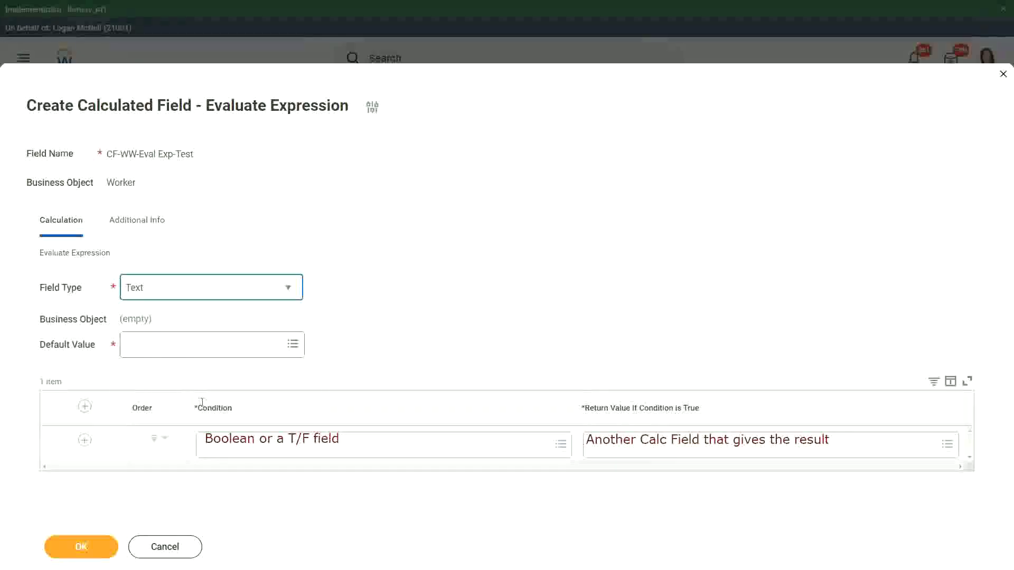
- Place the on-screen annotation "Some Default Value" inside the Default Value field
left_click(137, 344)
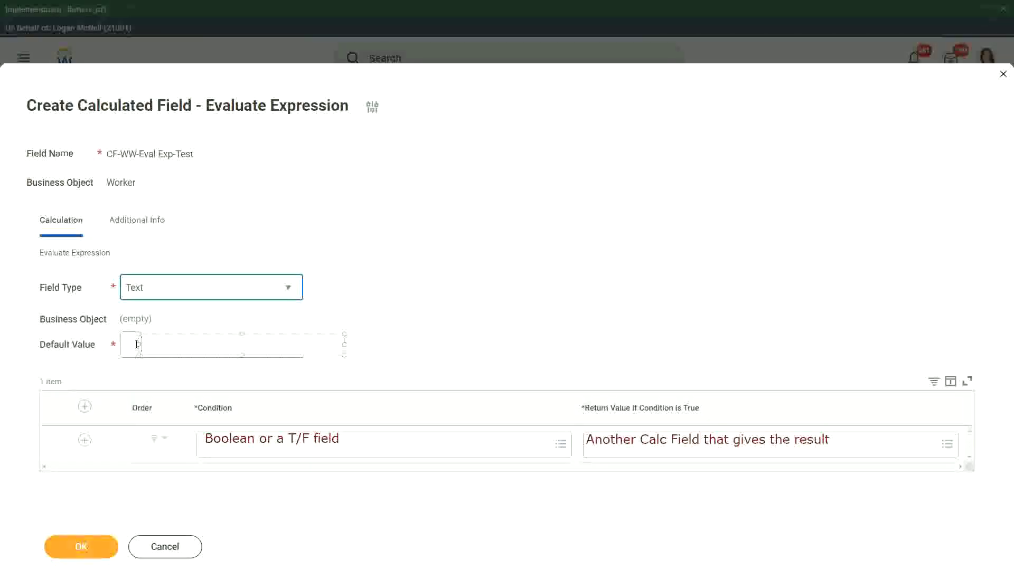
type("Some")
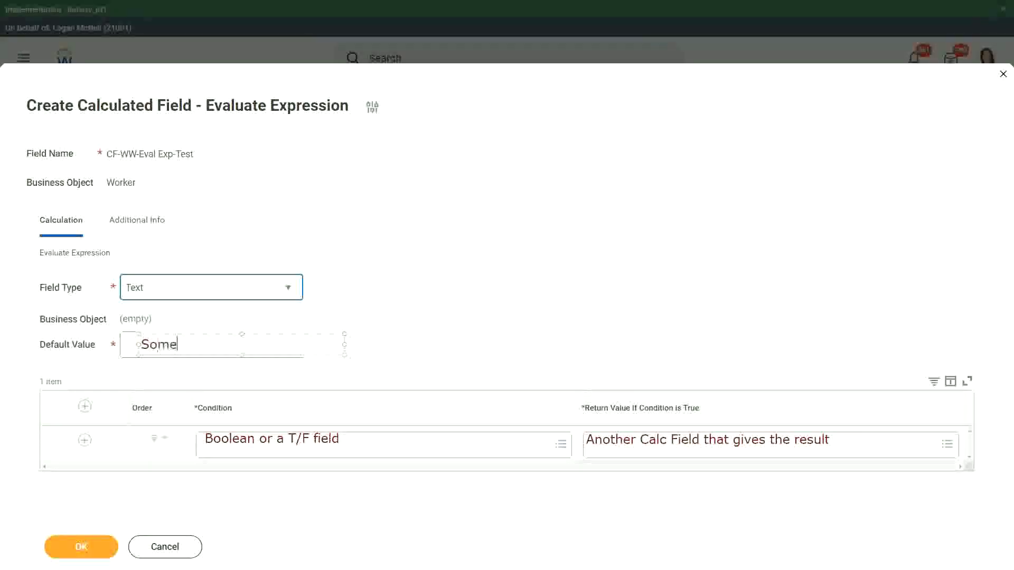
type(" Default Value")
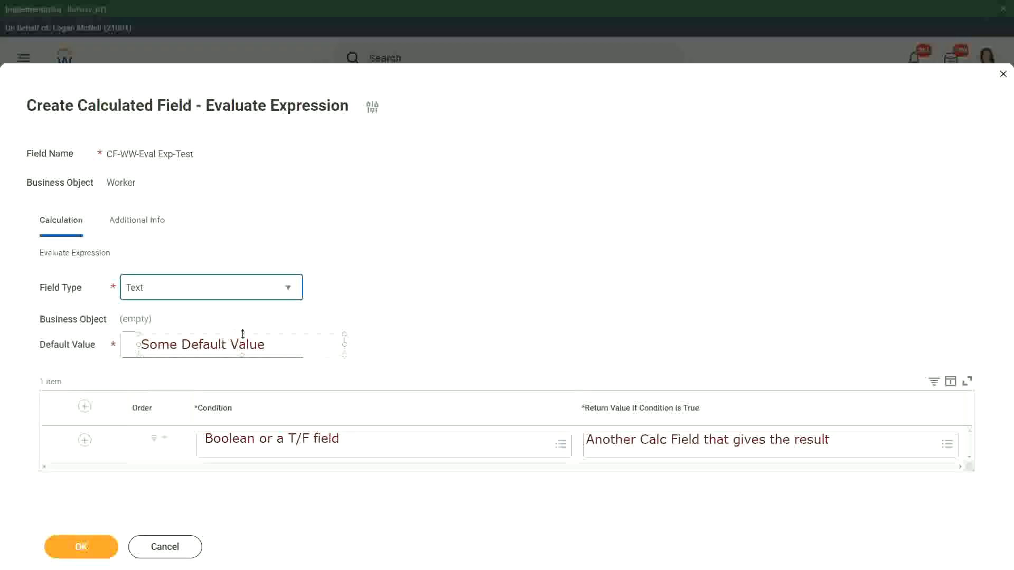
left_click_drag(244, 338, 238, 338)
left_click(422, 328)
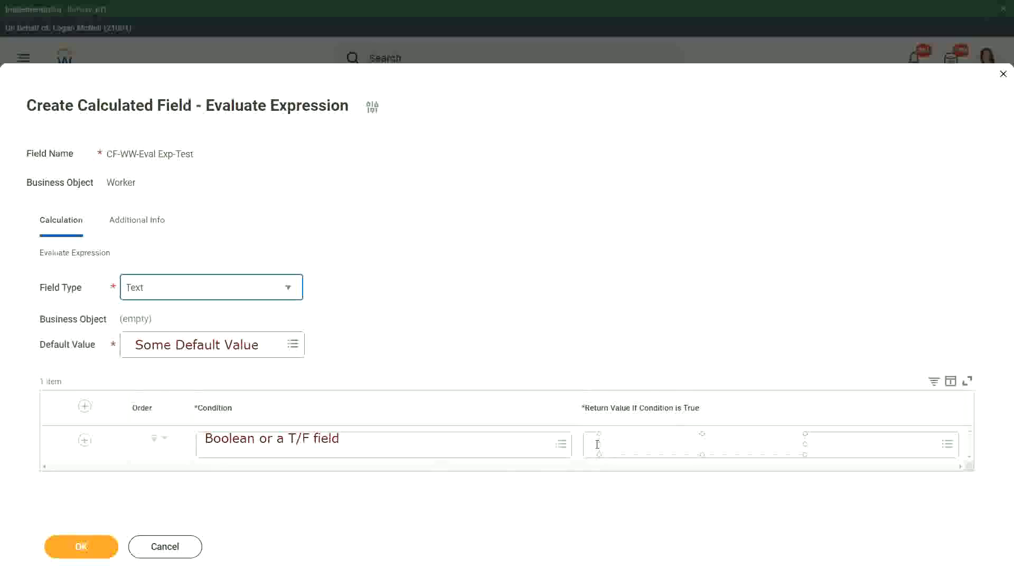
- Annotate the return value field with "Type in the value that you want in the output" and widen the note to one line
type("Type in the value that")
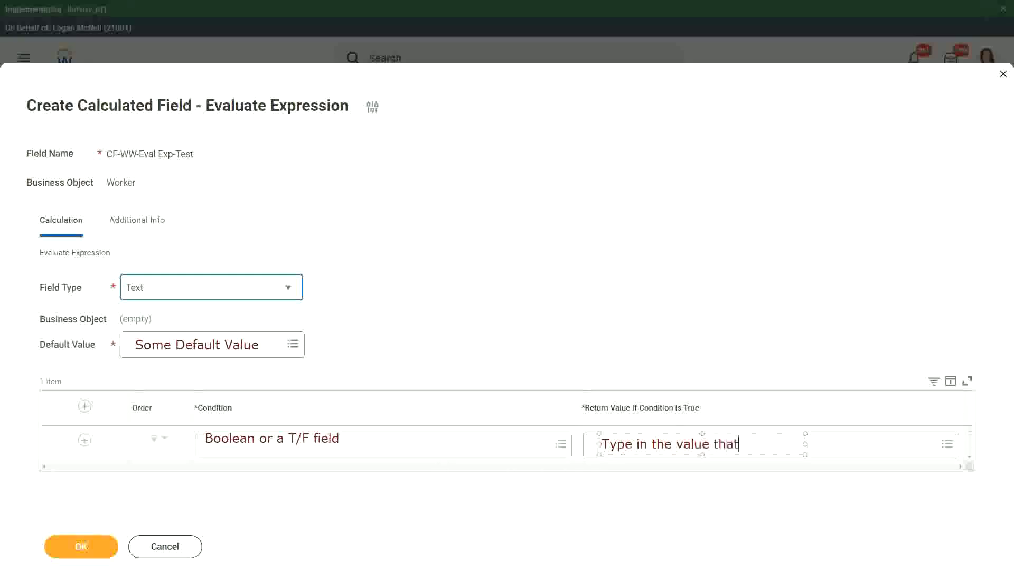
type(" you want in the output")
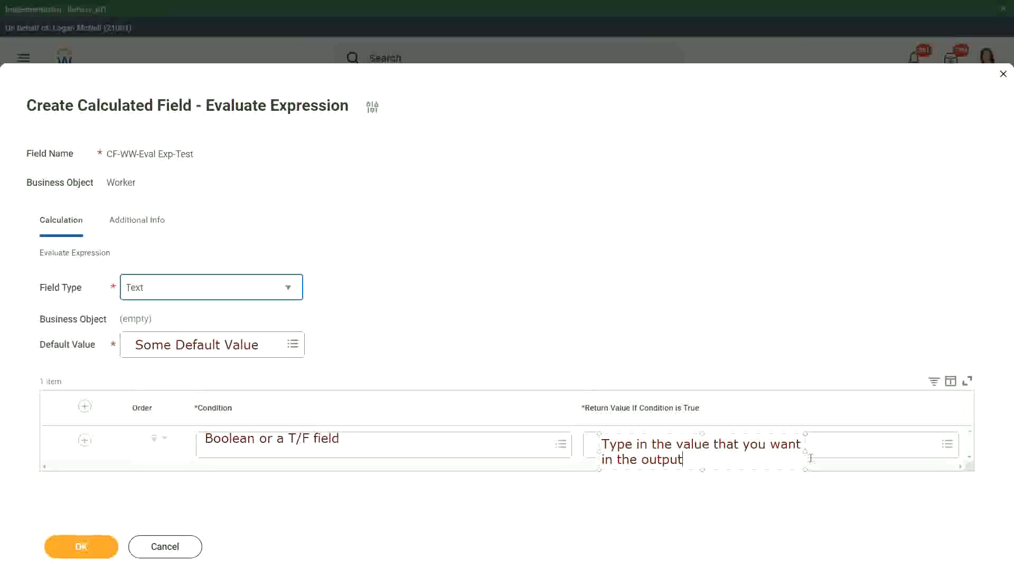
left_click_drag(804, 452, 927, 442)
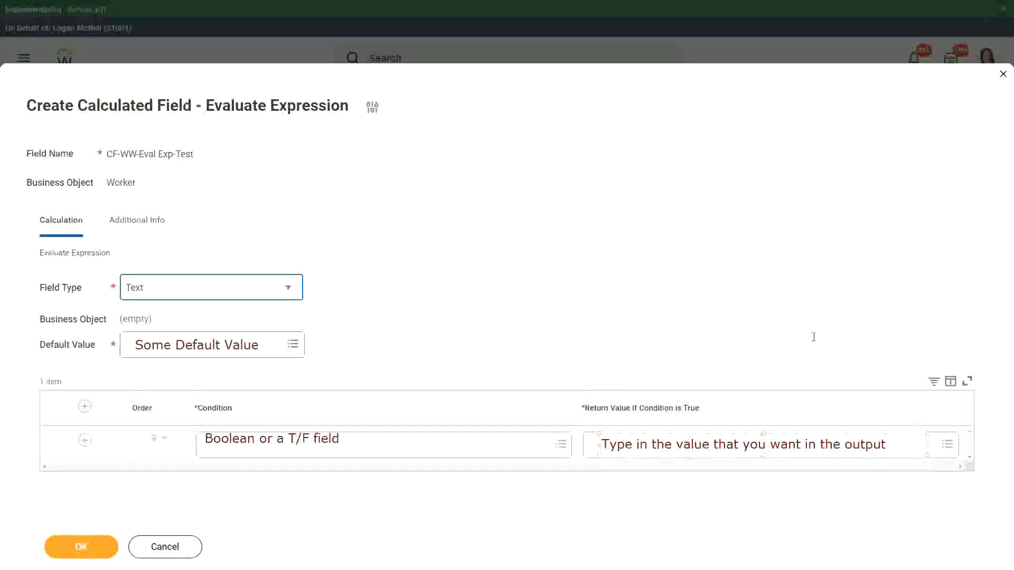
left_click(796, 320)
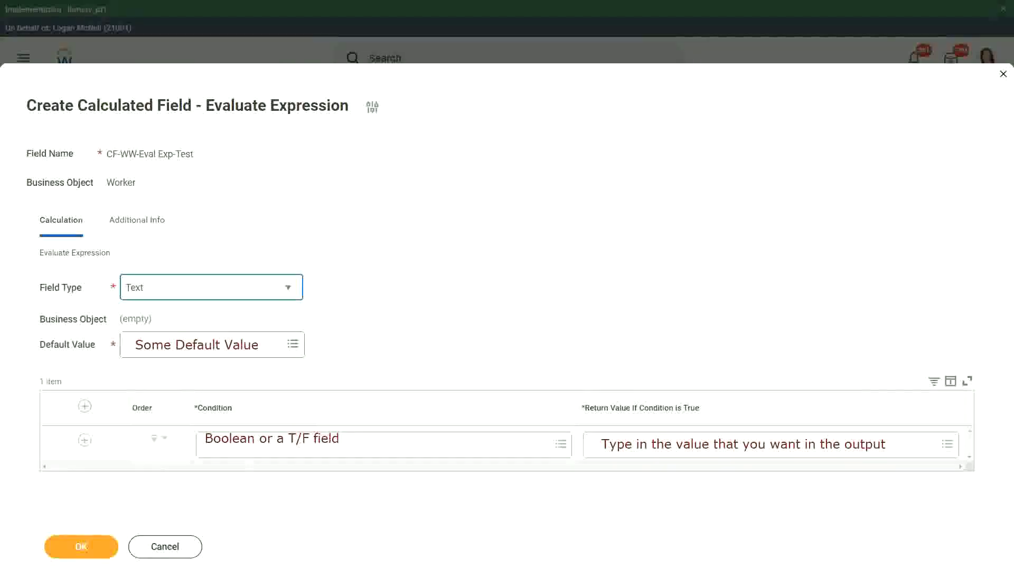
- Cancel the new calculated field and discard its changes
left_click(166, 548)
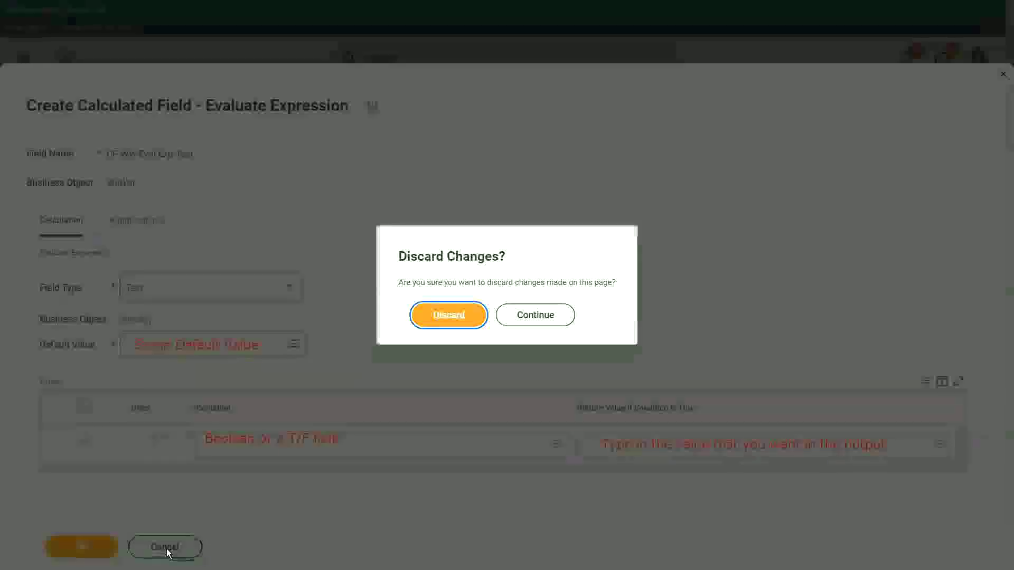
left_click(455, 317)
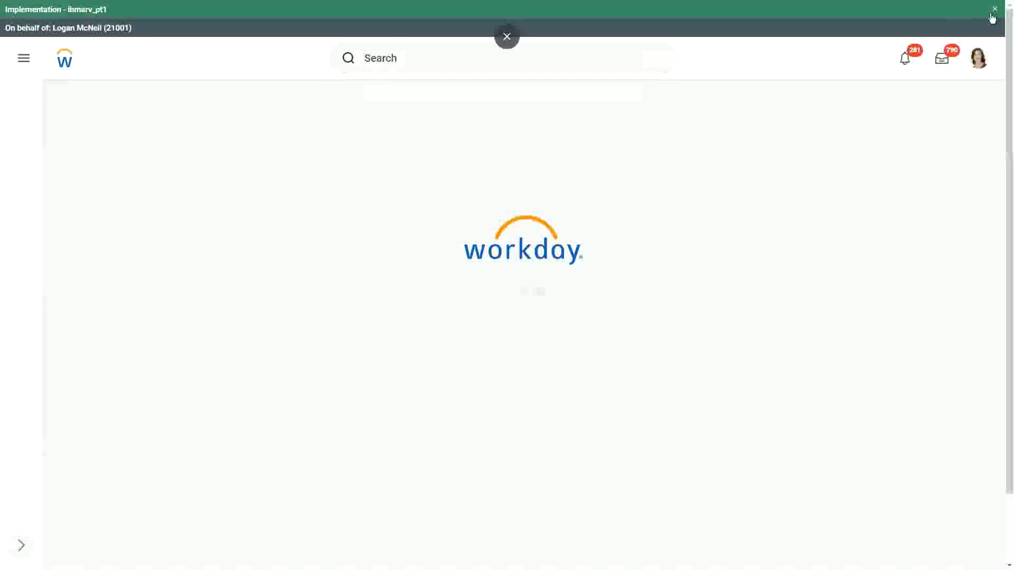
- Dismiss the implementation environment banner and toggle the browser's full-screen mode
left_click(995, 9)
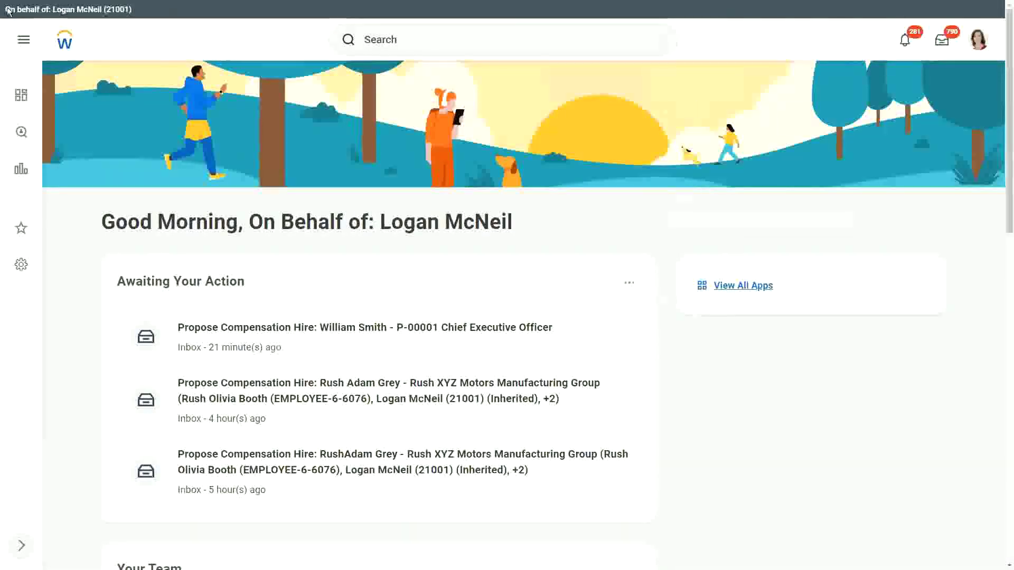
key("F11")
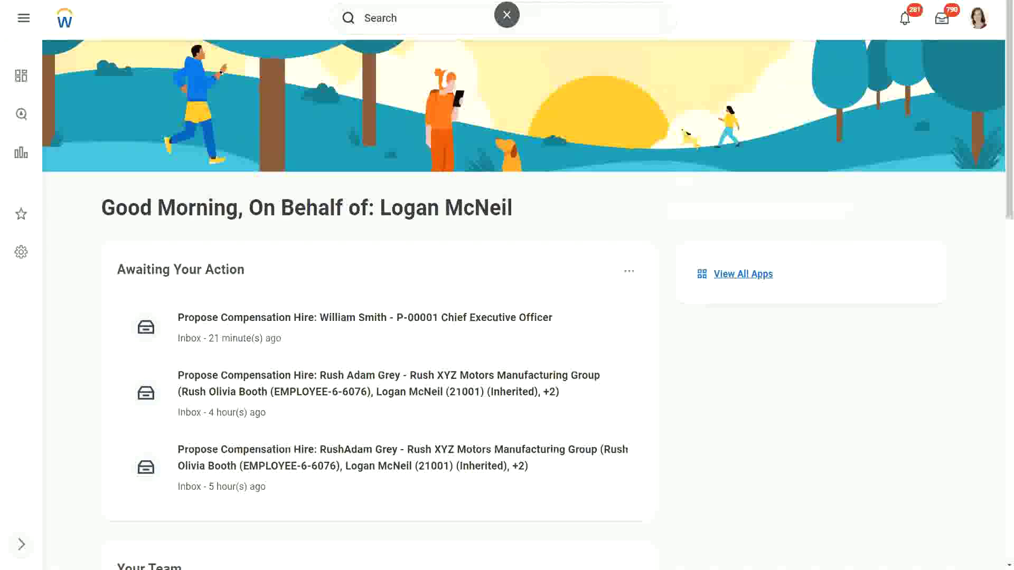